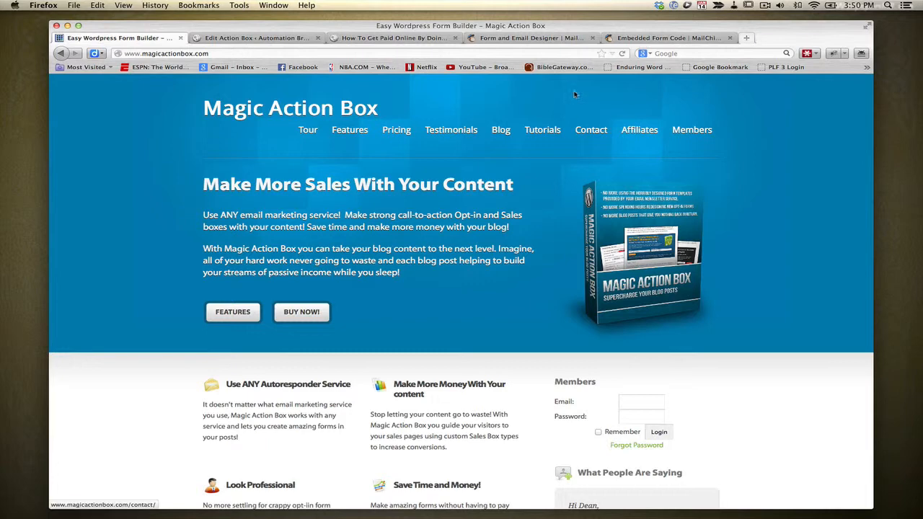
# Step: Open the Accounts section of the Magic Action Box main settings in the WordPress admin
pyautogui.click(294, 40)
pyautogui.moveTo(108, 385)
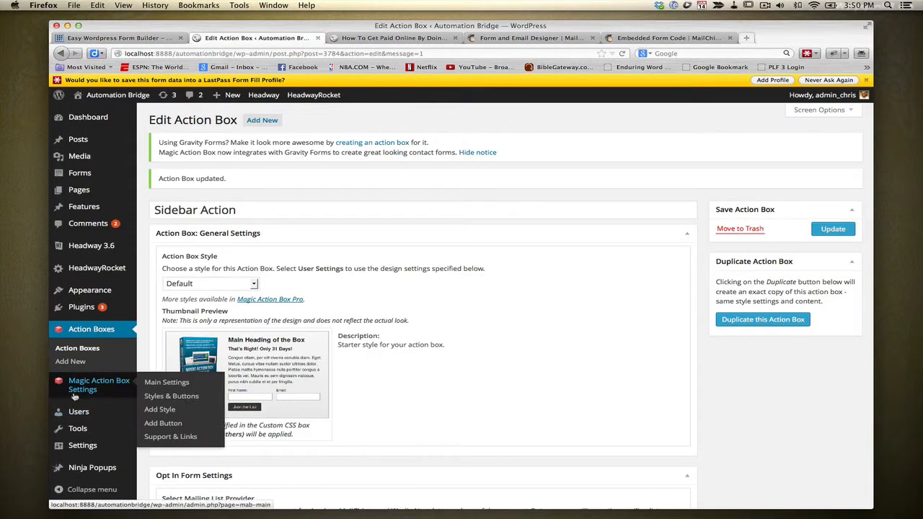
pyautogui.click(148, 387)
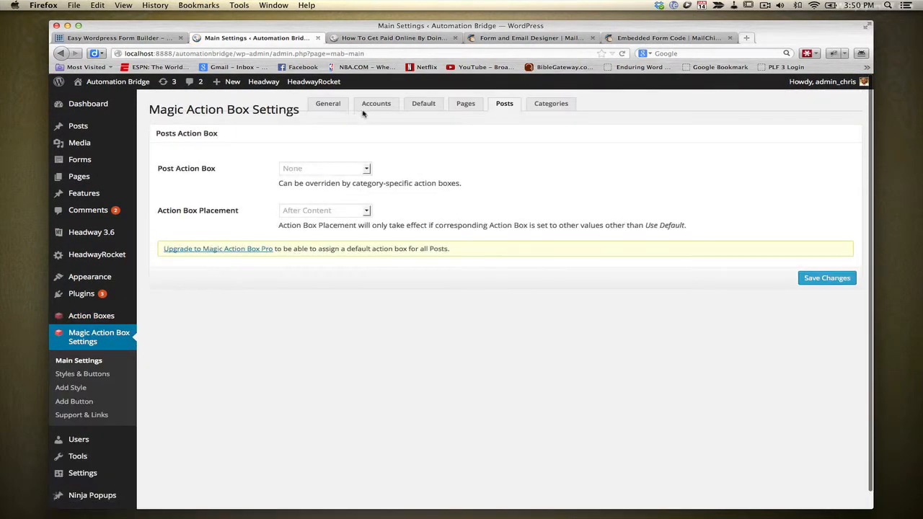
pyautogui.click(376, 107)
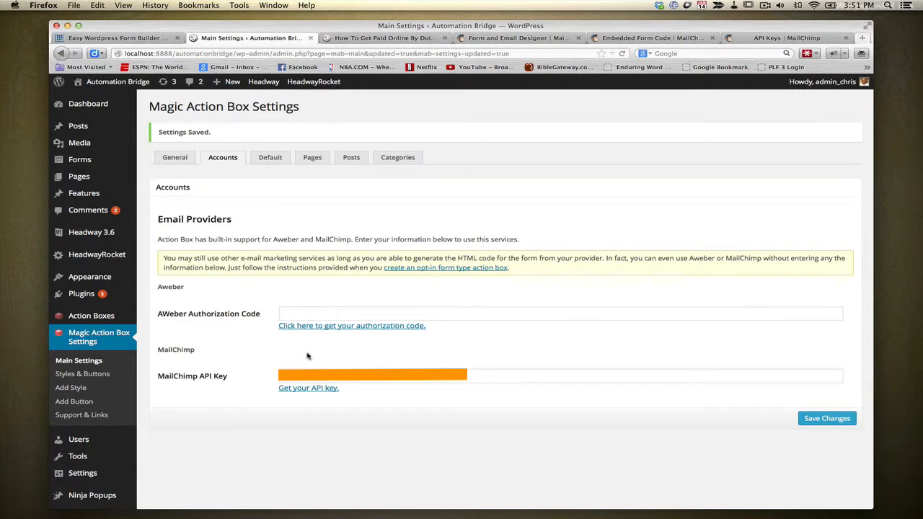
# Step: View the MailChimp account's API Keys page and its Extras options, then return to the WordPress plugin settings
pyautogui.click(761, 38)
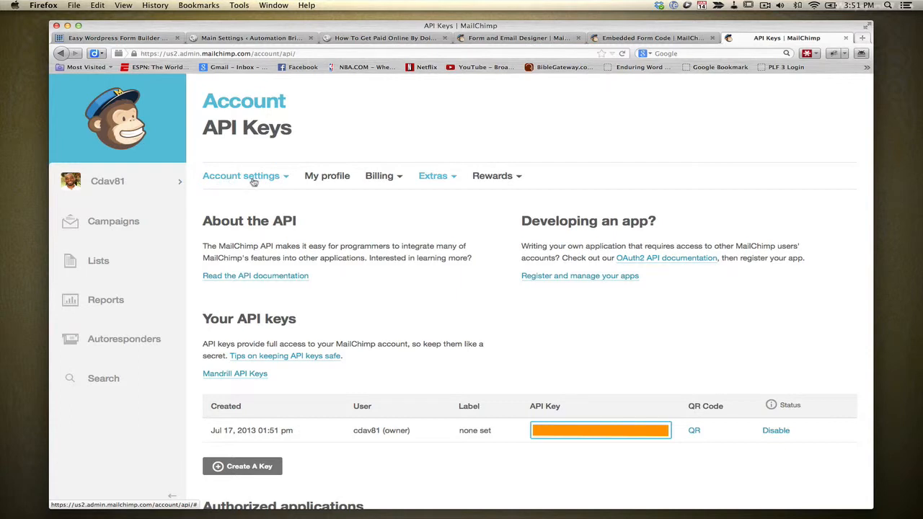
pyautogui.click(447, 182)
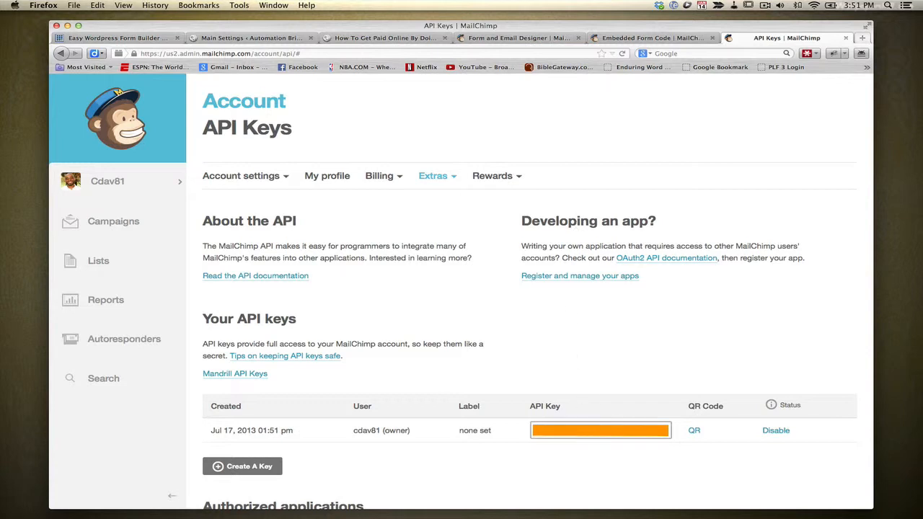
pyautogui.click(262, 39)
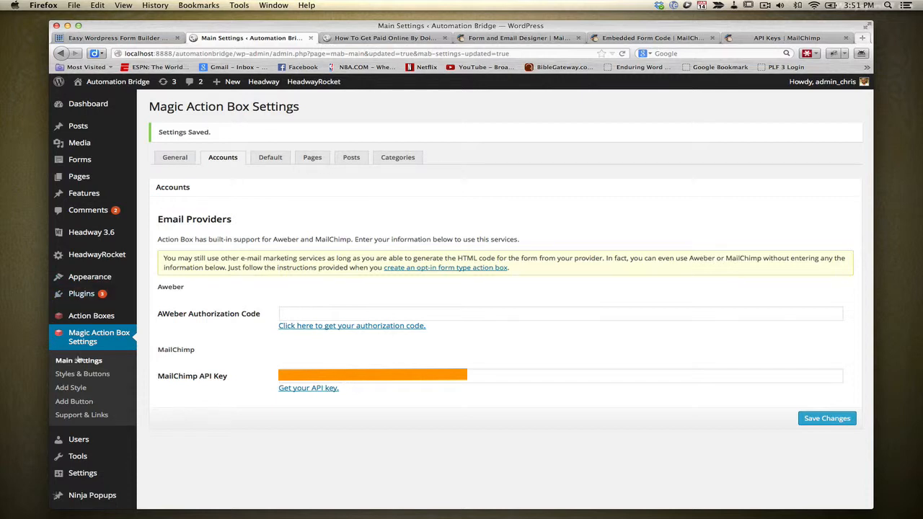
# Step: Create an Optin Form action box titled "Mailchimp" and give it the pre-configured Dark style
pyautogui.moveTo(94, 315)
pyautogui.click(158, 331)
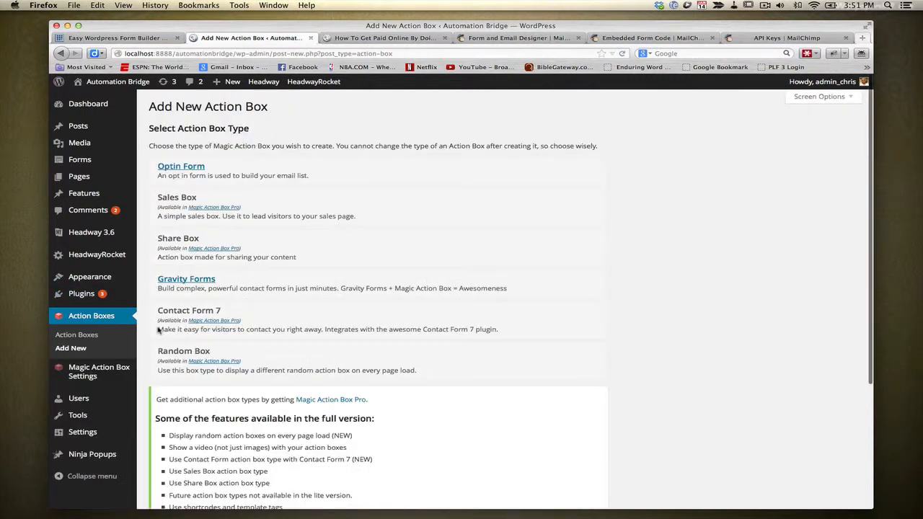
pyautogui.click(184, 168)
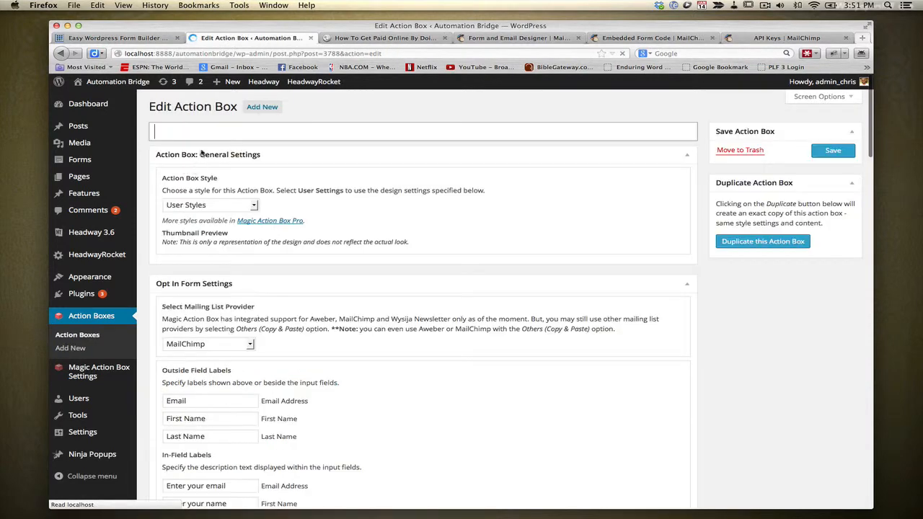
pyautogui.write('Mail')
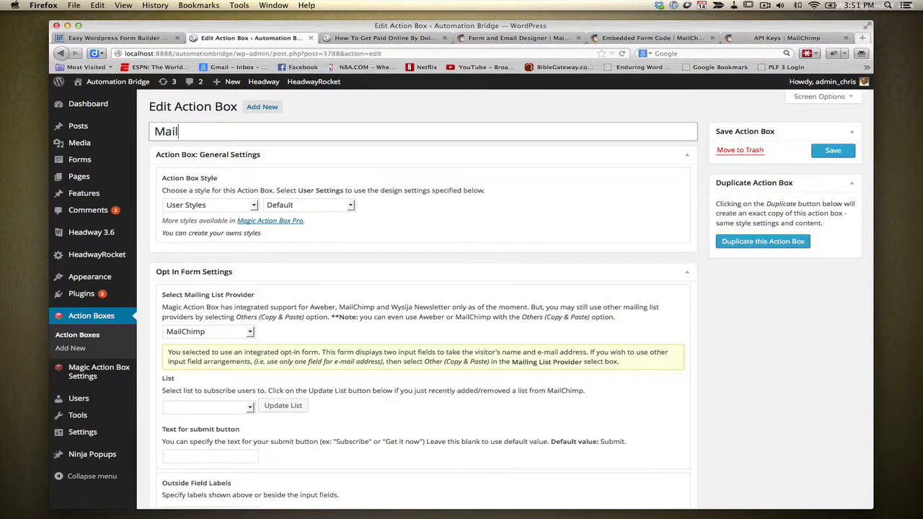
pyautogui.write('chimp')
pyautogui.click(254, 206)
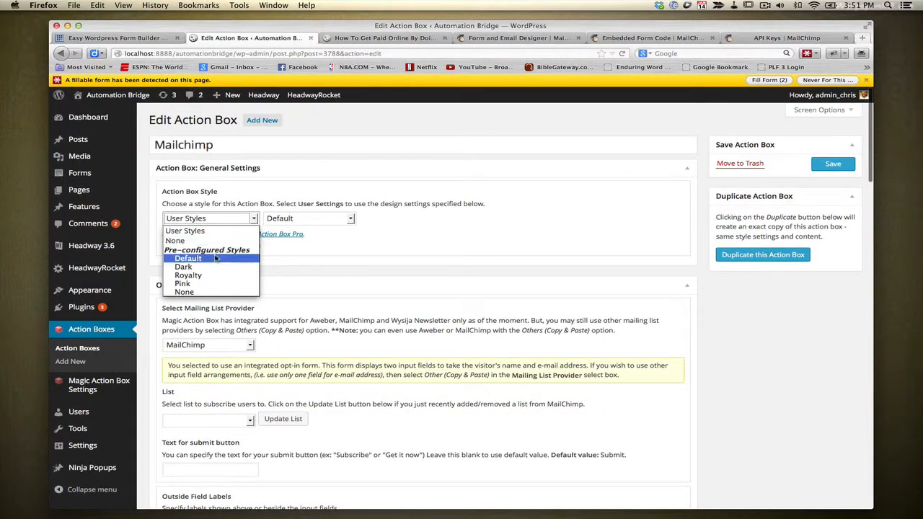
pyautogui.click(213, 267)
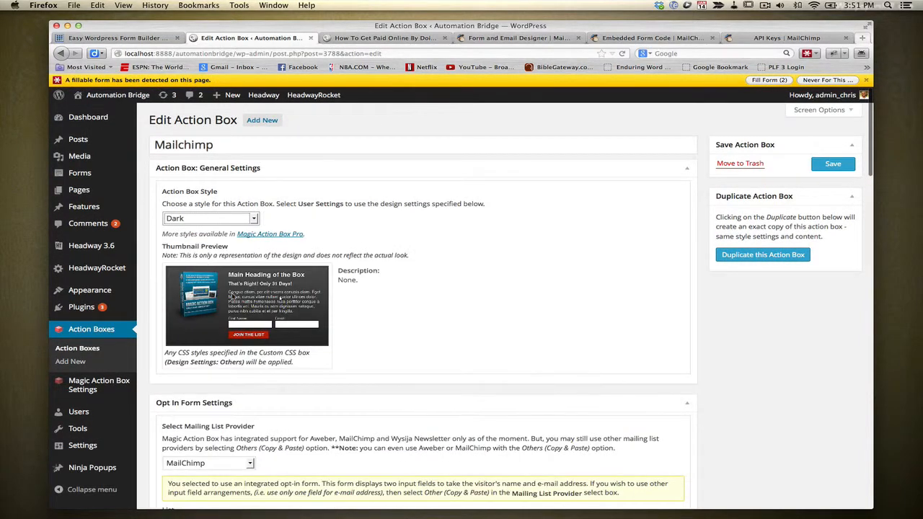
# Step: Refresh the MailChimp lists in the opt-in form settings and choose the newsletter list for subscribers
pyautogui.scroll(-5, 336, 287)
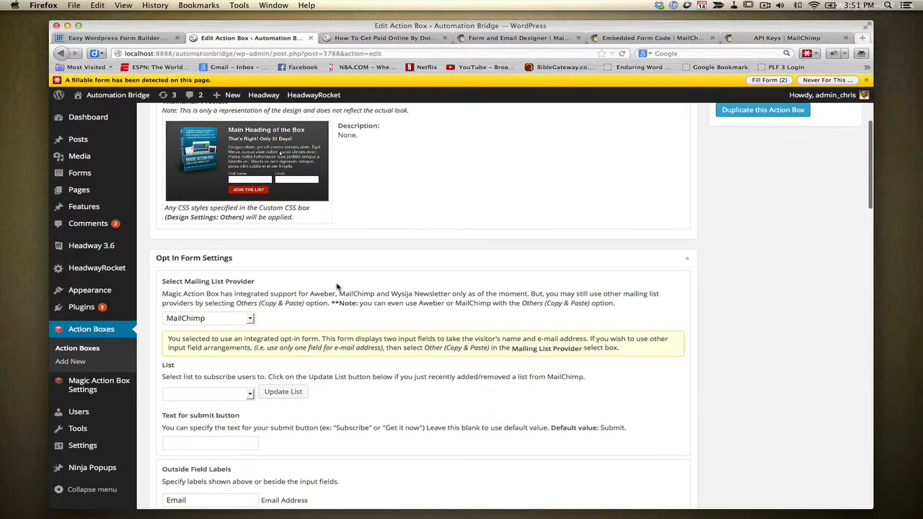
pyautogui.scroll(-2, 337, 287)
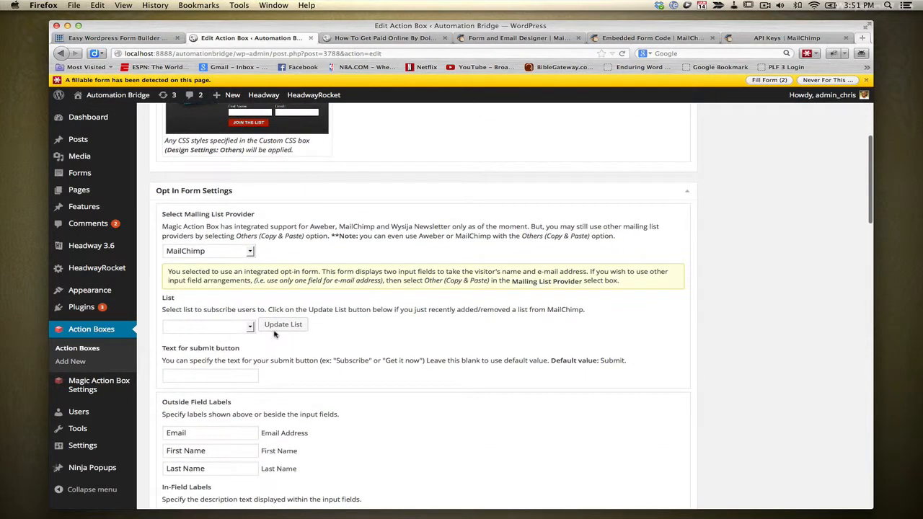
pyautogui.click(275, 328)
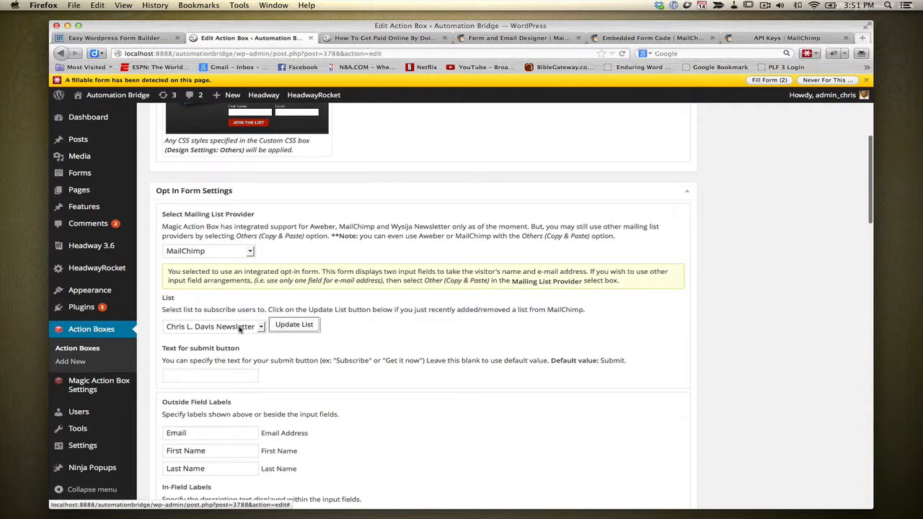
pyautogui.click(252, 328)
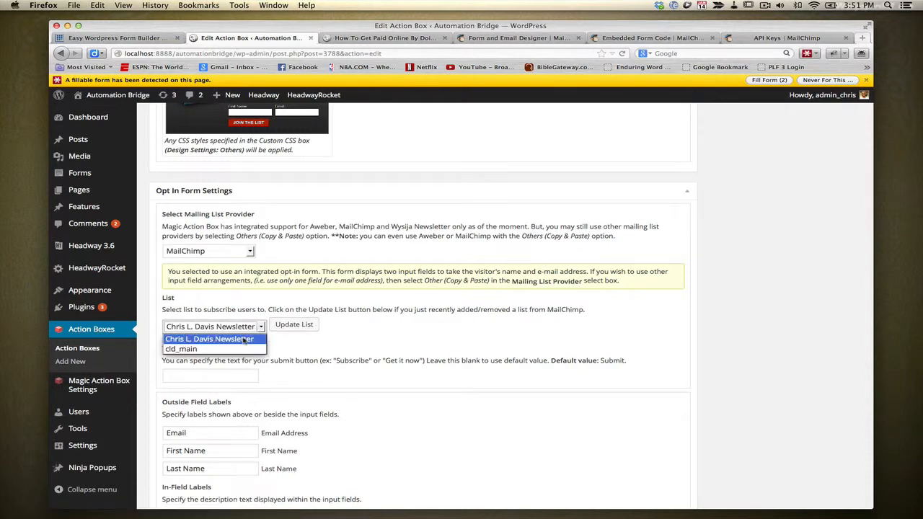
pyautogui.click(244, 340)
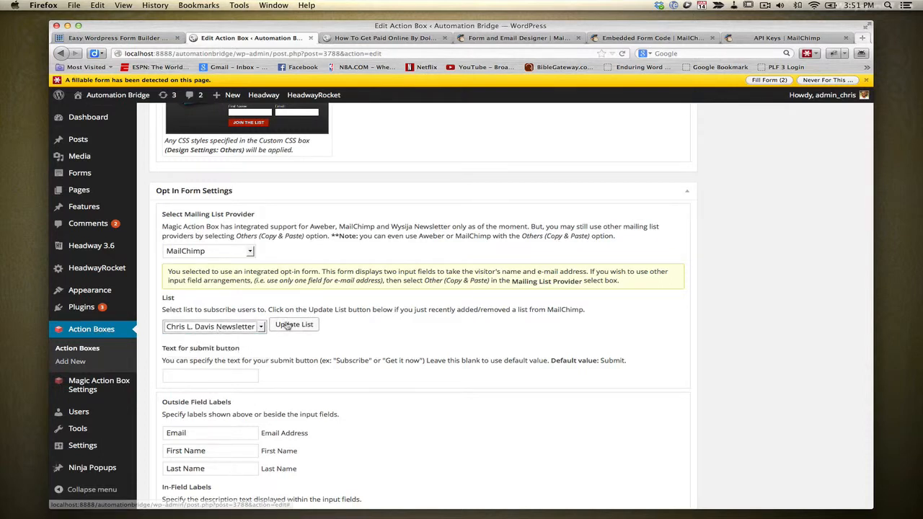
# Step: Set the opt-in form's submit button text to "Get it Now"
pyautogui.scroll(-2, 216, 328)
pyautogui.click(210, 332)
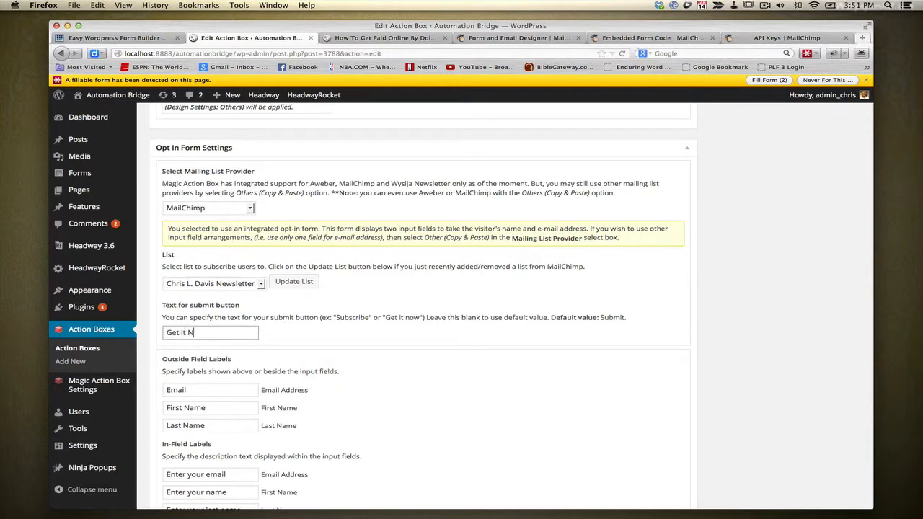
pyautogui.scroll(-4, 172, 351)
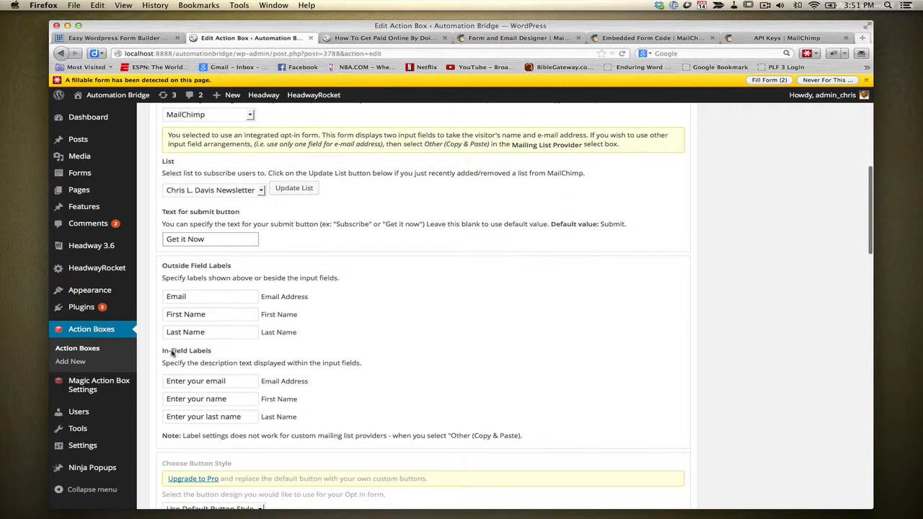
# Step: Compare the fields of the MailChimp signup form with the action box's outside and in-field label settings
pyautogui.click(522, 38)
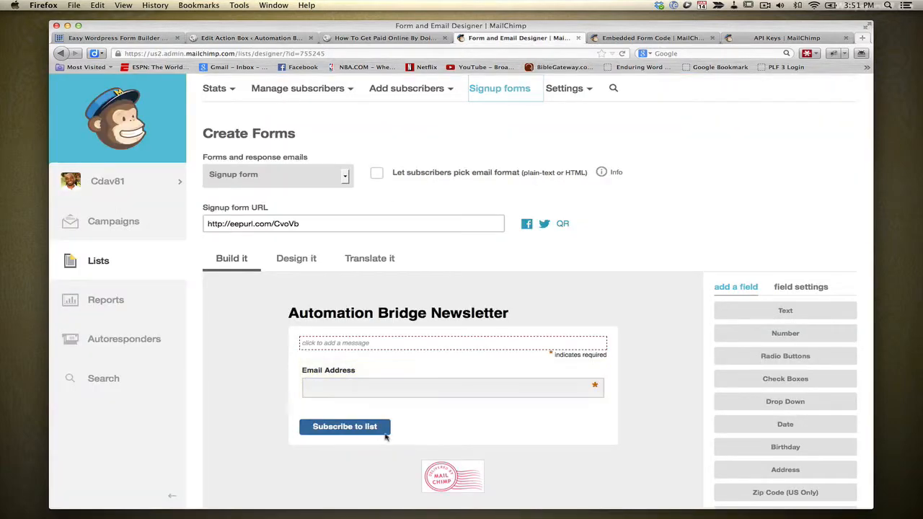
pyautogui.click(268, 40)
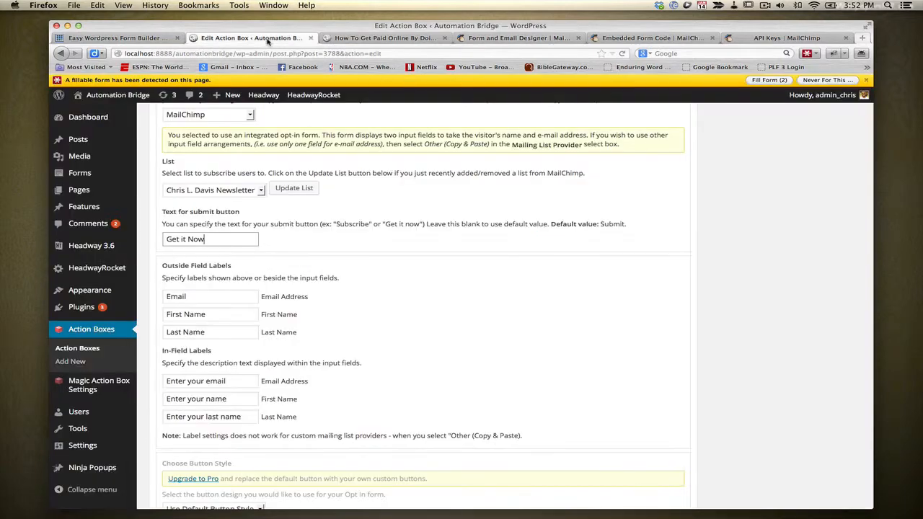
pyautogui.scroll(-1, 248, 299)
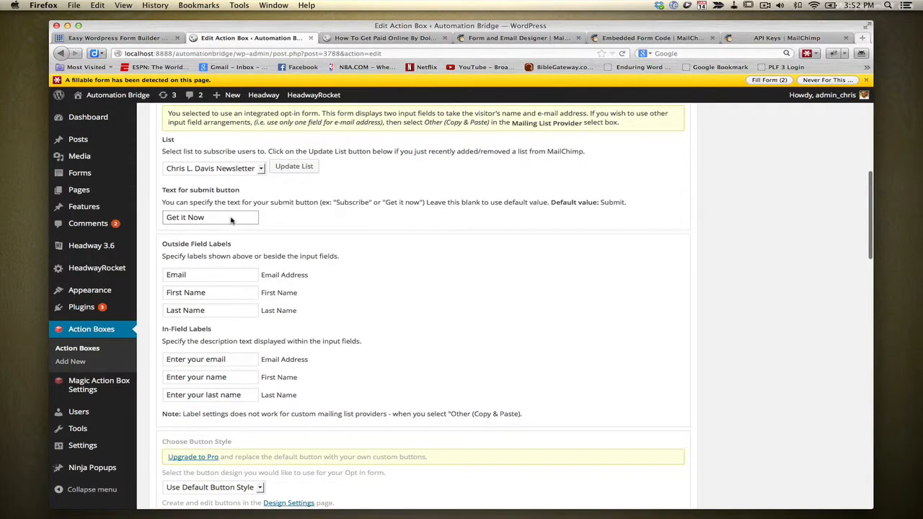
pyautogui.scroll(1, 267, 195)
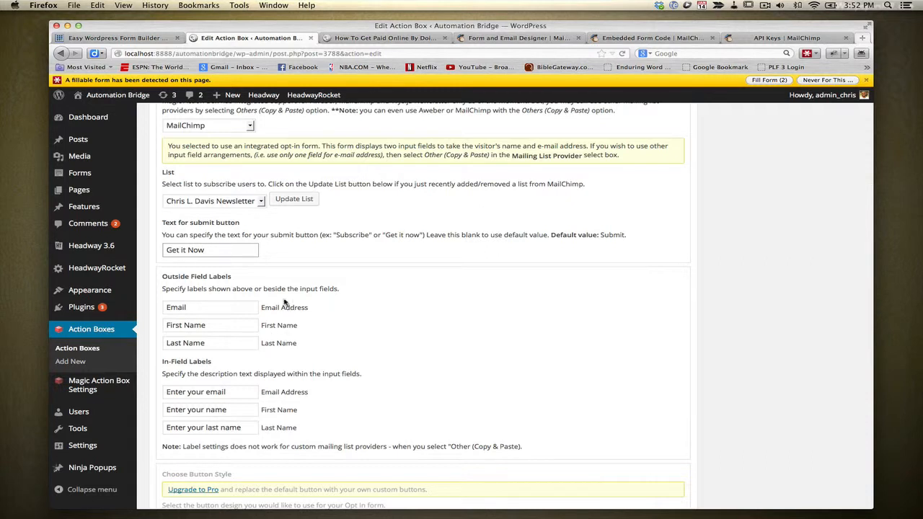
pyautogui.scroll(-1, 295, 390)
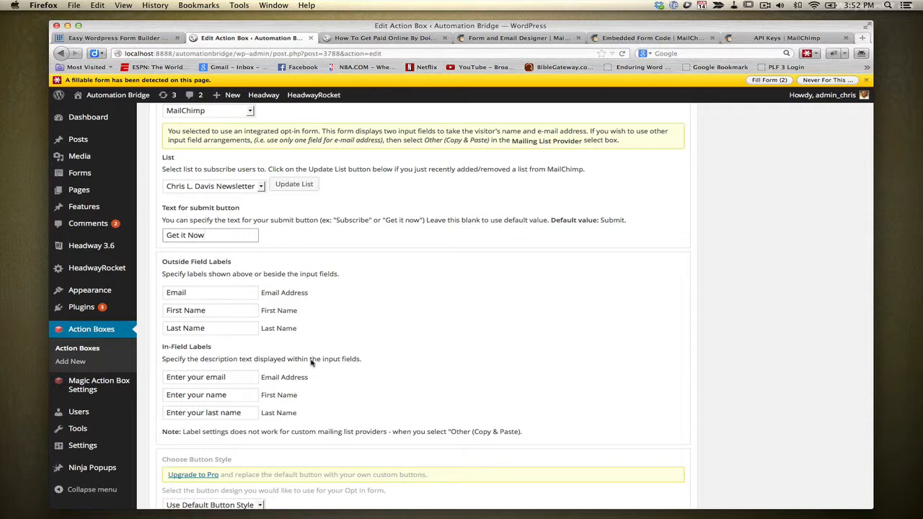
pyautogui.scroll(-3, 312, 364)
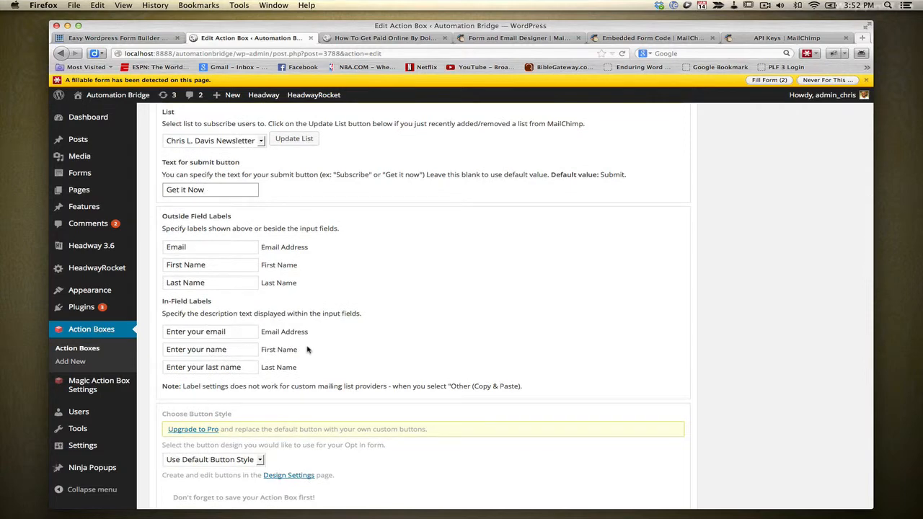
pyautogui.scroll(5, 309, 347)
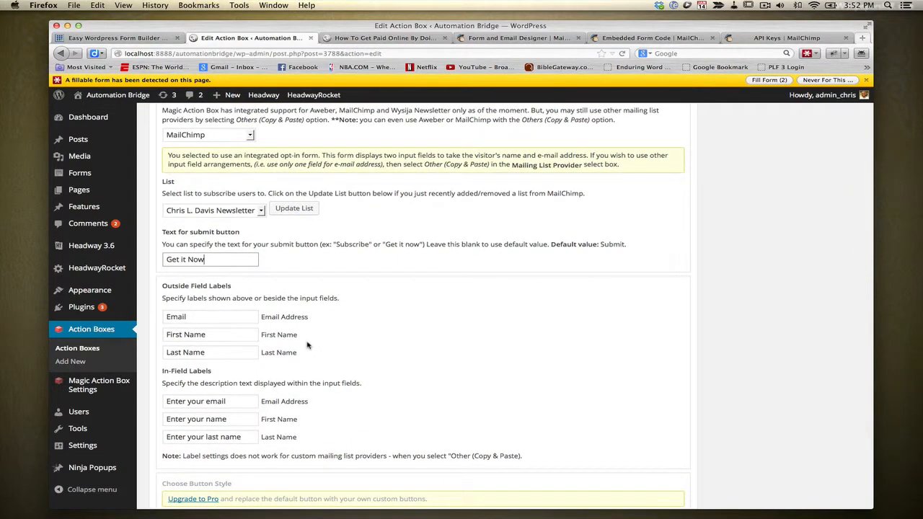
# Step: Change the opt-in form's mailing list provider to Other (Copy & Paste)
pyautogui.scroll(10, 306, 346)
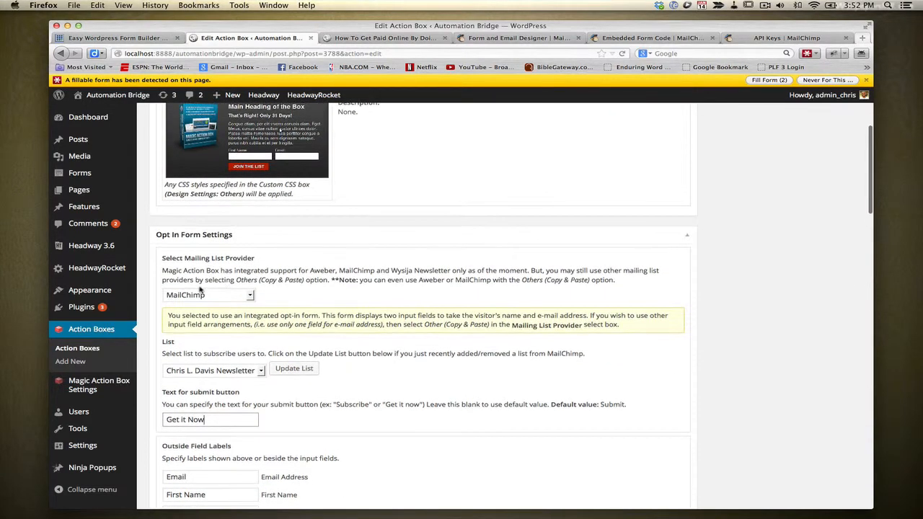
pyautogui.click(249, 297)
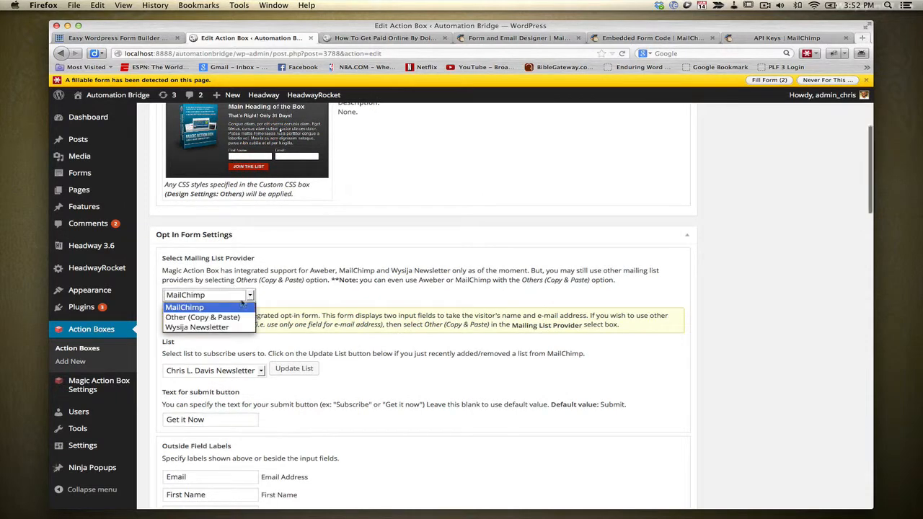
pyautogui.click(227, 316)
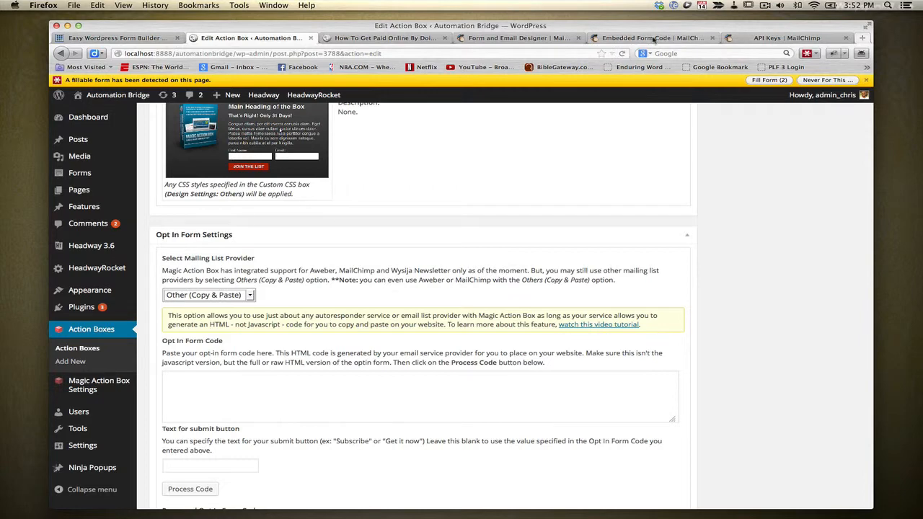
# Step: Select and copy the entire Super Slim embedded form code for the newsletter list in MailChimp
pyautogui.click(516, 37)
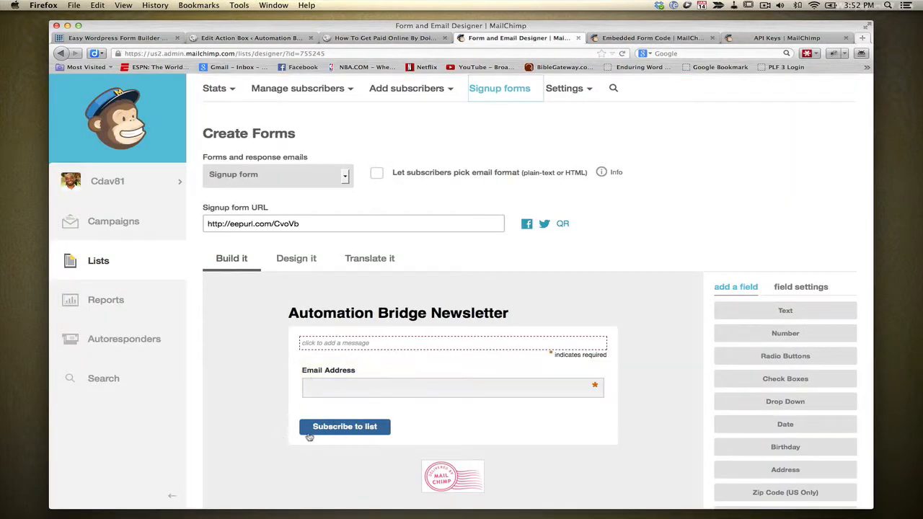
pyautogui.click(618, 39)
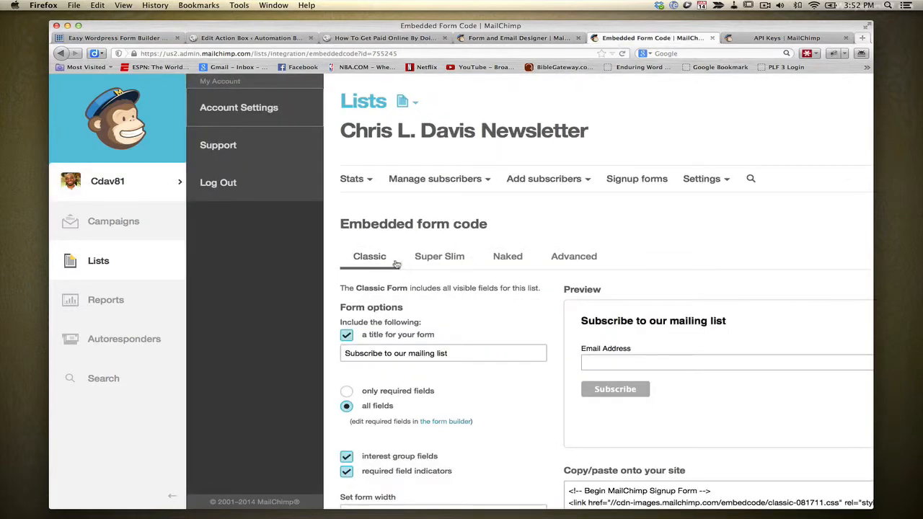
pyautogui.click(437, 258)
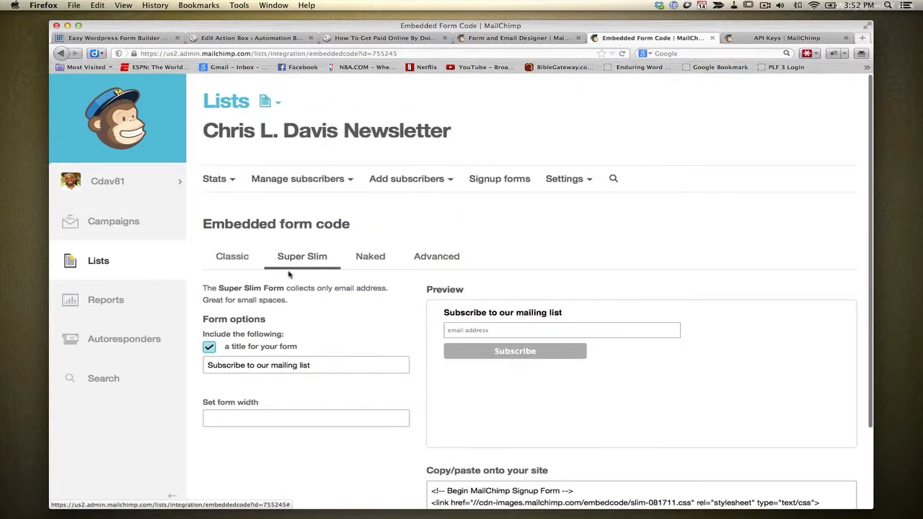
pyautogui.click(253, 266)
pyautogui.click(288, 259)
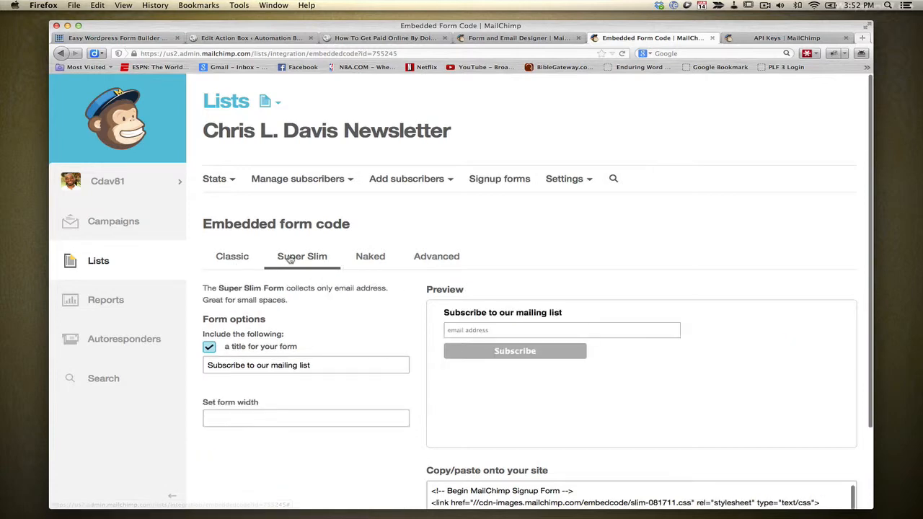
pyautogui.scroll(-3, 514, 372)
pyautogui.click(518, 409)
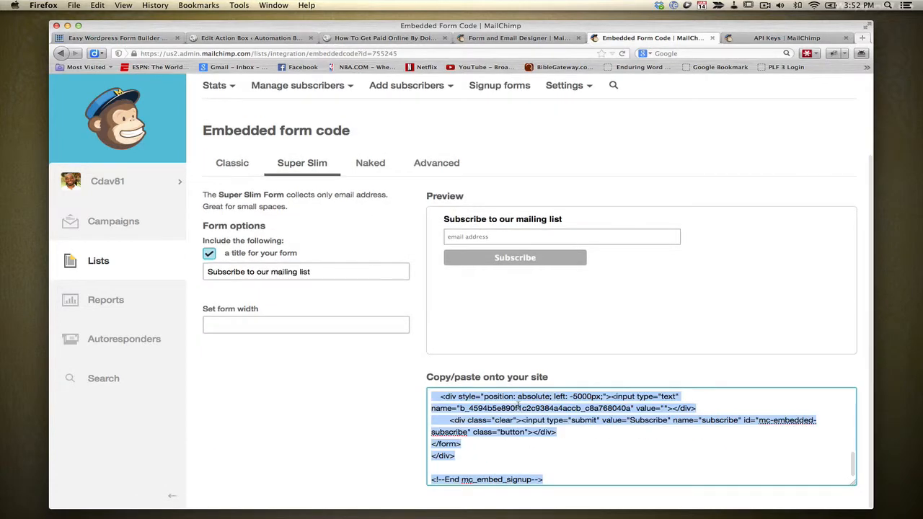
# Step: Return to the WordPress action box and paste the MailChimp form code as its Opt In Form Code
pyautogui.click(254, 37)
pyautogui.click(224, 383)
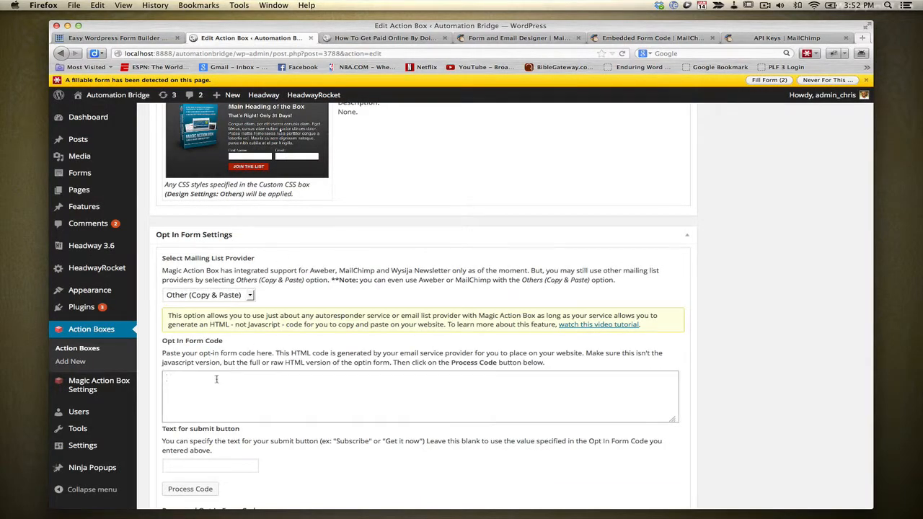
pyautogui.press('super+v')
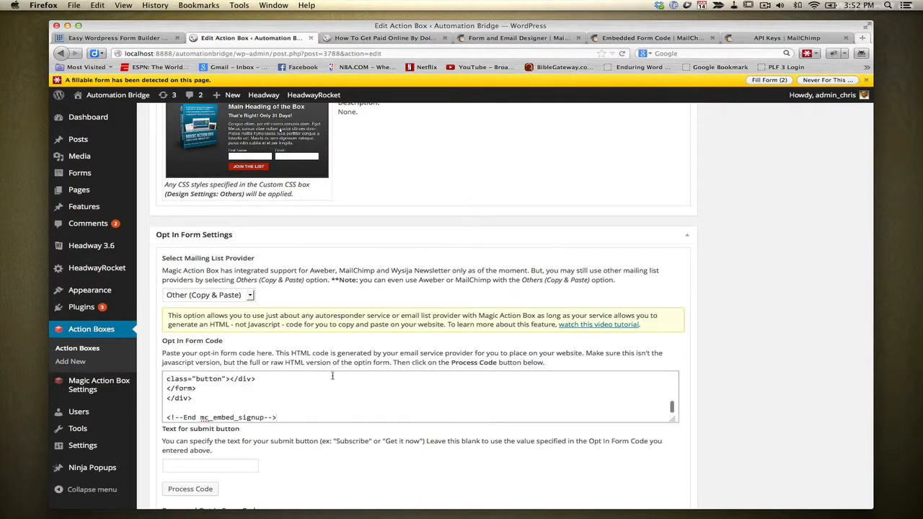
# Step: Set the submit button text to "Get It Now!" and process the pasted opt-in form code
pyautogui.scroll(-3, 237, 451)
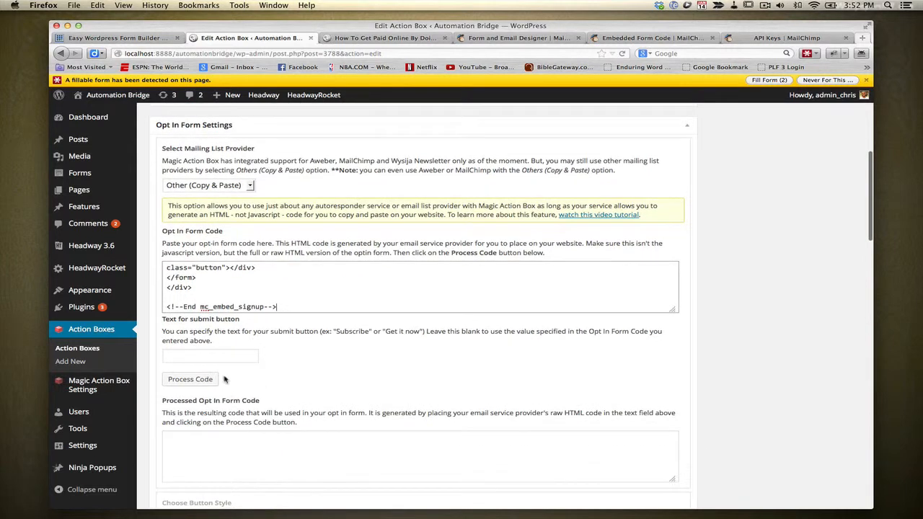
pyautogui.click(218, 354)
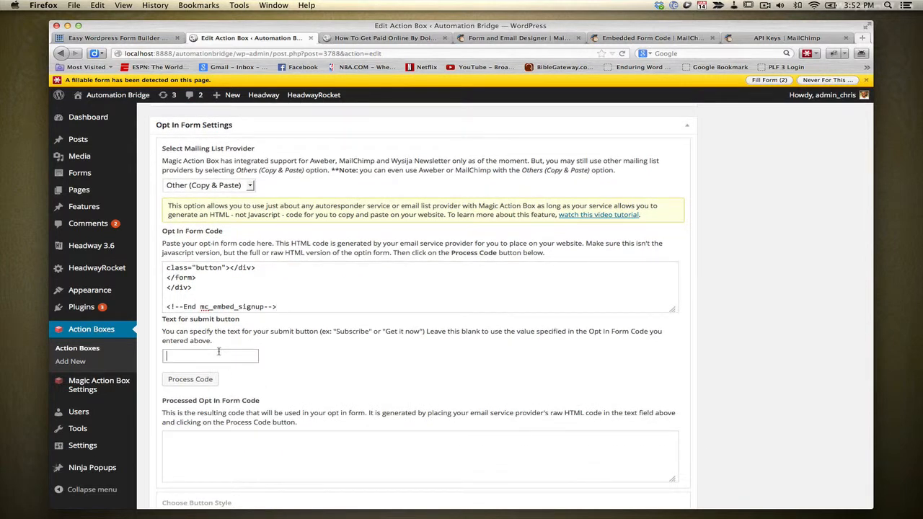
pyautogui.write('Get I')
pyautogui.press('Down')
pyautogui.press('Return')
pyautogui.click(190, 378)
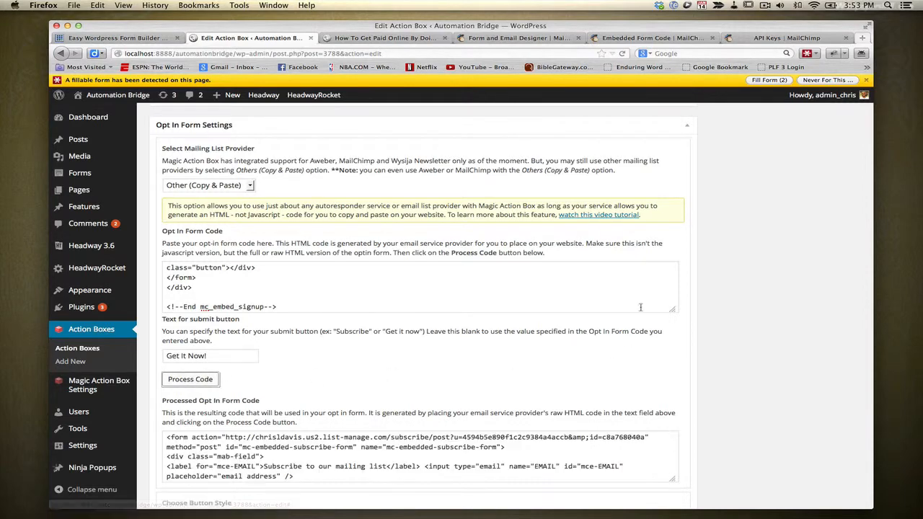
# Step: Review the main opt-in copy in visual mode and the secondary opt-in copy, and save the action box
pyautogui.scroll(-5, 716, 312)
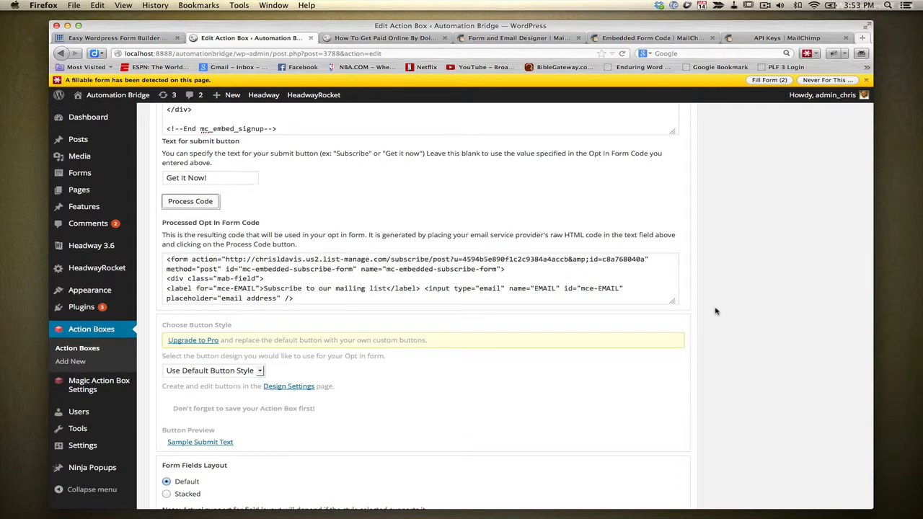
pyautogui.scroll(-1, 717, 312)
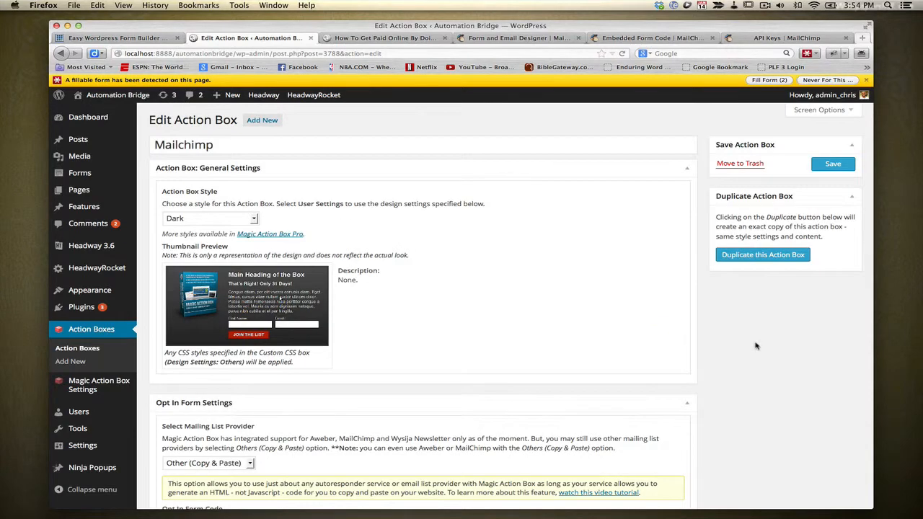
pyautogui.scroll(-15, 597, 269)
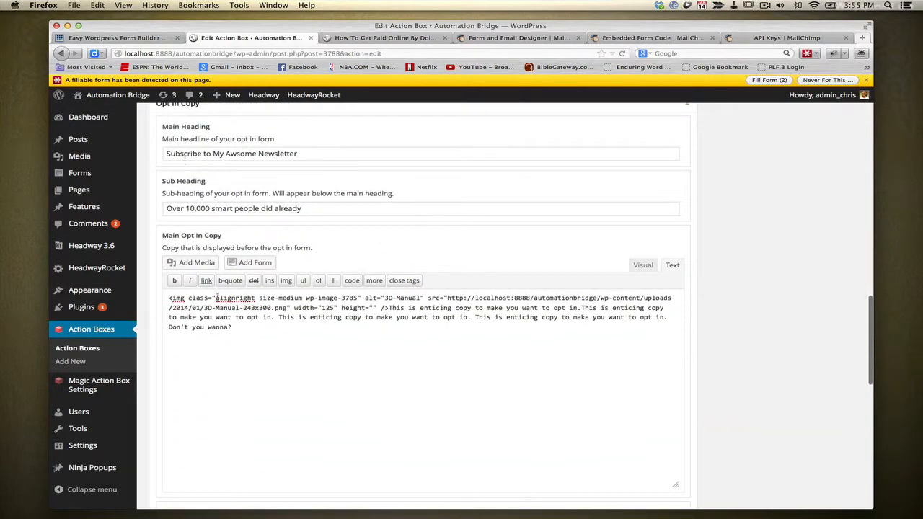
pyautogui.click(643, 265)
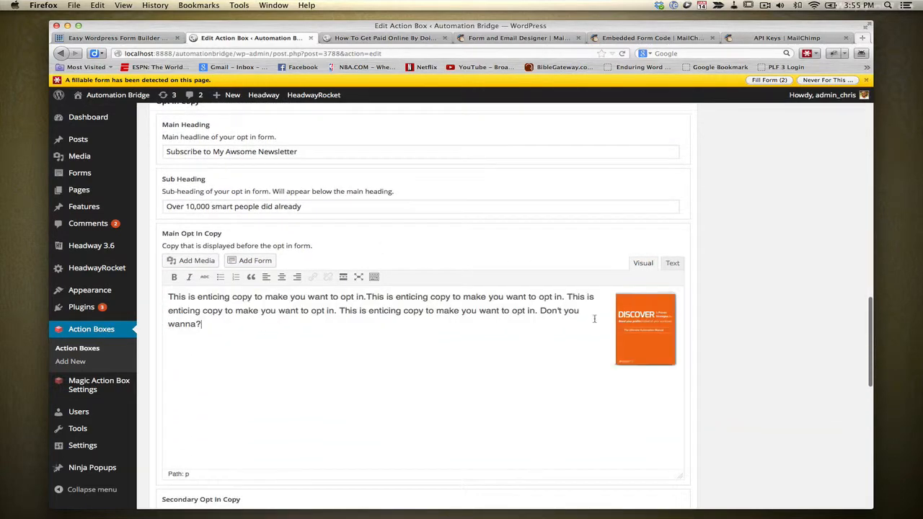
pyautogui.scroll(-10, 462, 292)
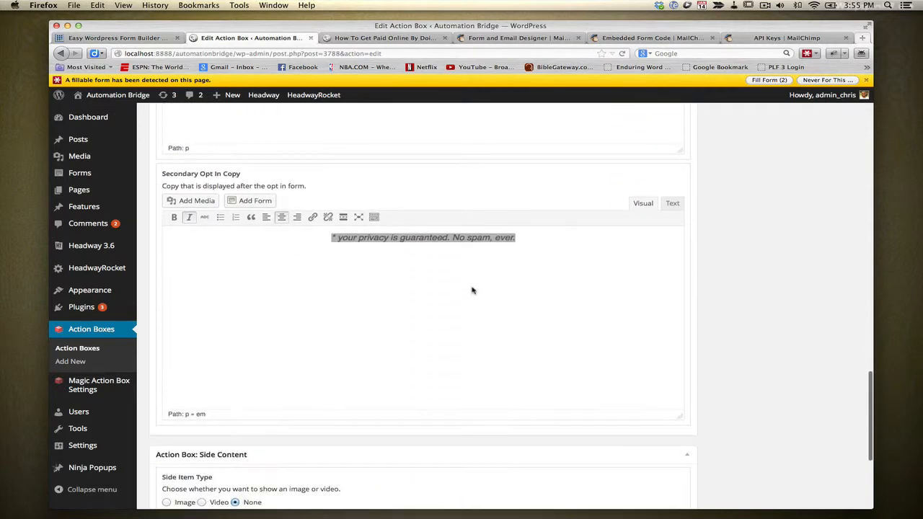
pyautogui.click(482, 266)
pyautogui.scroll(-5, 473, 274)
pyautogui.scroll(20, 473, 274)
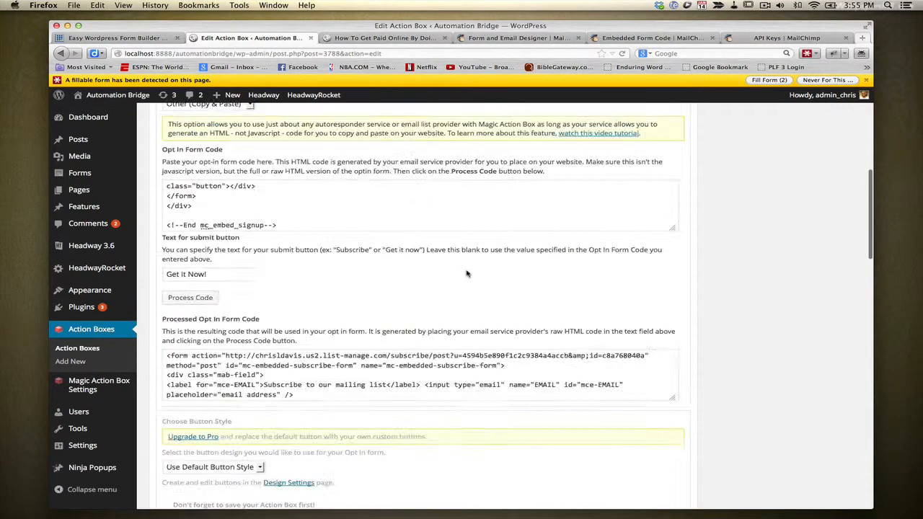
pyautogui.click(833, 164)
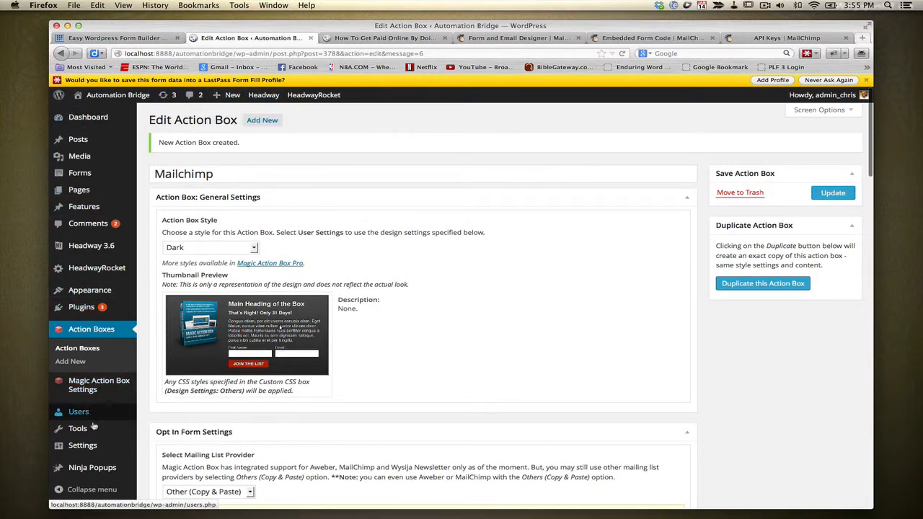
# Step: Open the Widgets page in a new tab and add a saved Magic Action Box Widget displaying Mailchimp to the Blog Sidebar
pyautogui.moveTo(93, 290)
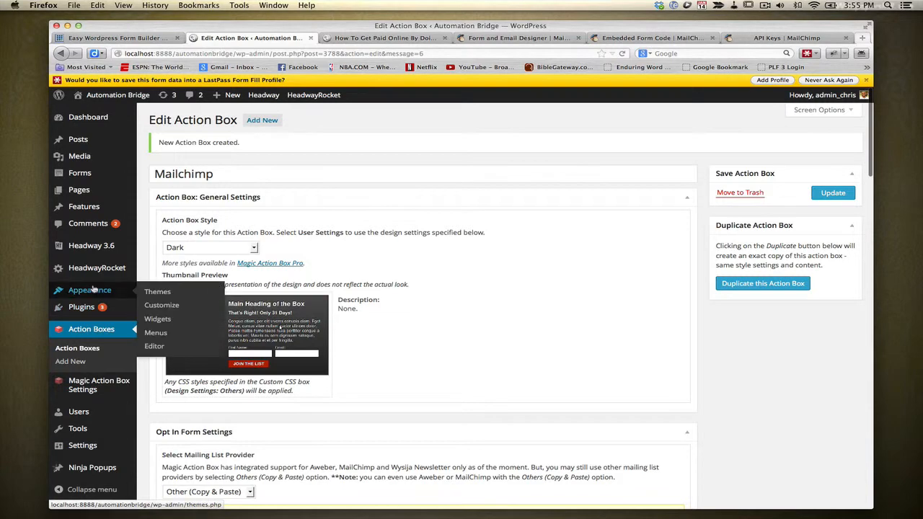
pyautogui.rightClick(148, 296)
pyautogui.click(169, 325)
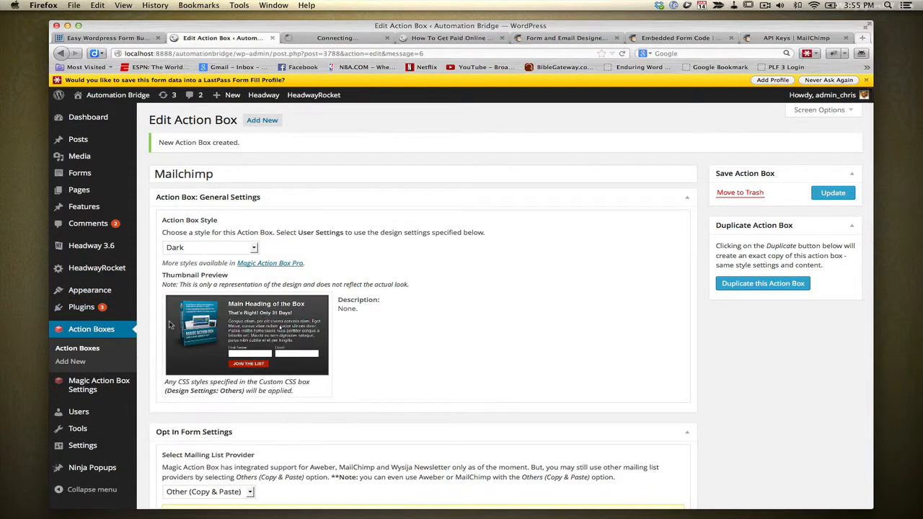
pyautogui.click(318, 40)
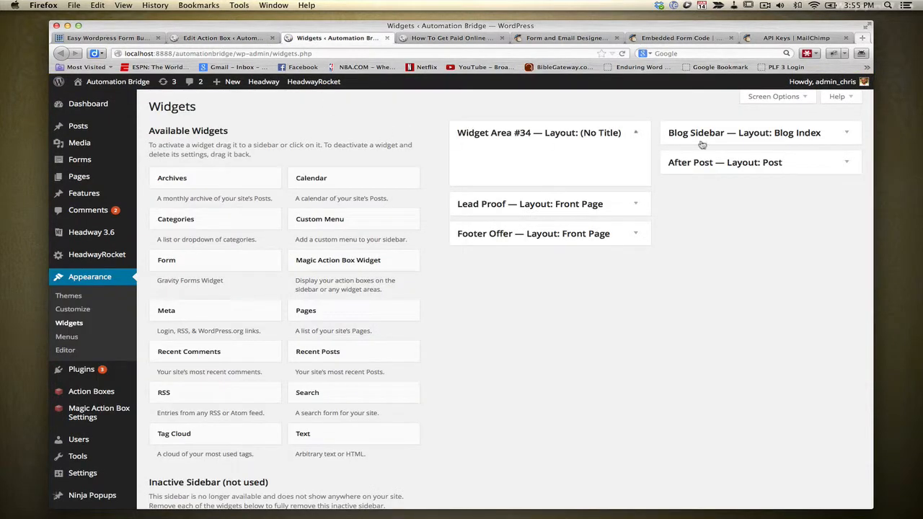
pyautogui.click(835, 137)
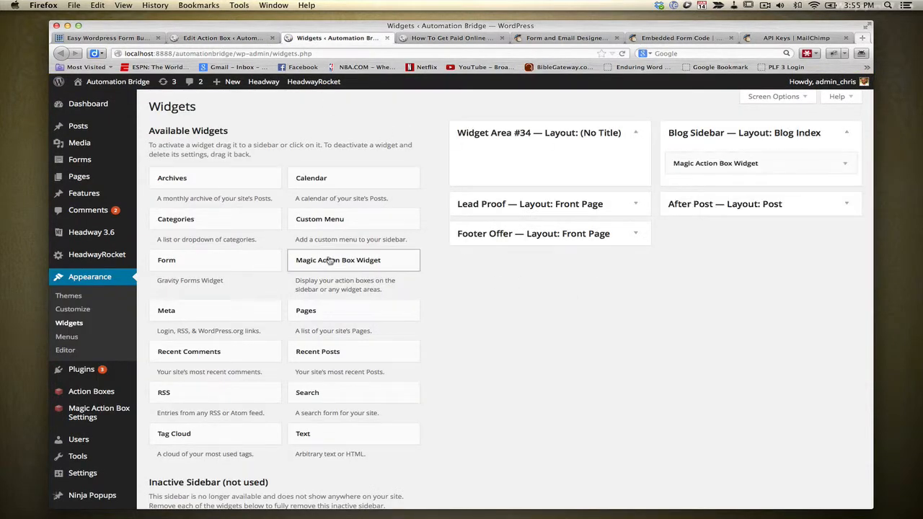
pyautogui.moveTo(328, 261); pyautogui.dragTo(721, 180)
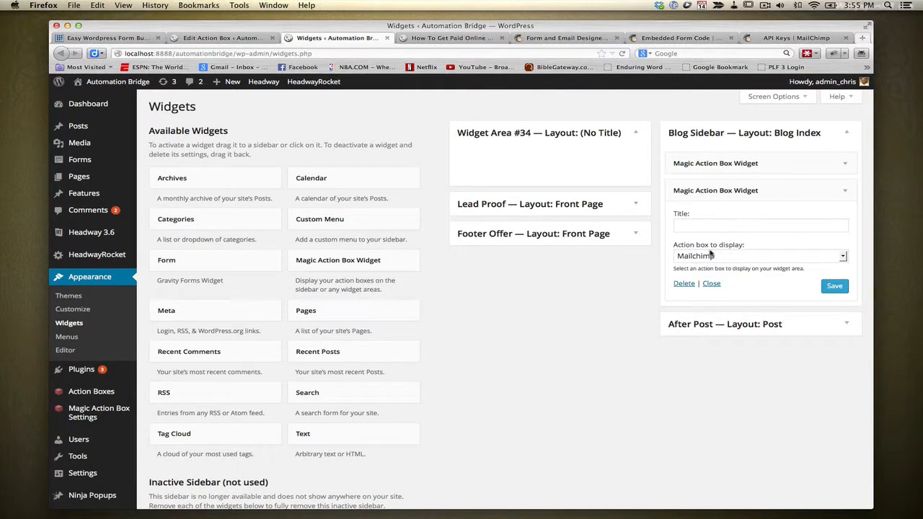
pyautogui.click(834, 286)
# Step: Reload the "How To Get Paid Online By Doing Less" post and examine the newsletter form's headings, label and input fields in its sidebar
pyautogui.click(467, 40)
pyautogui.click(622, 53)
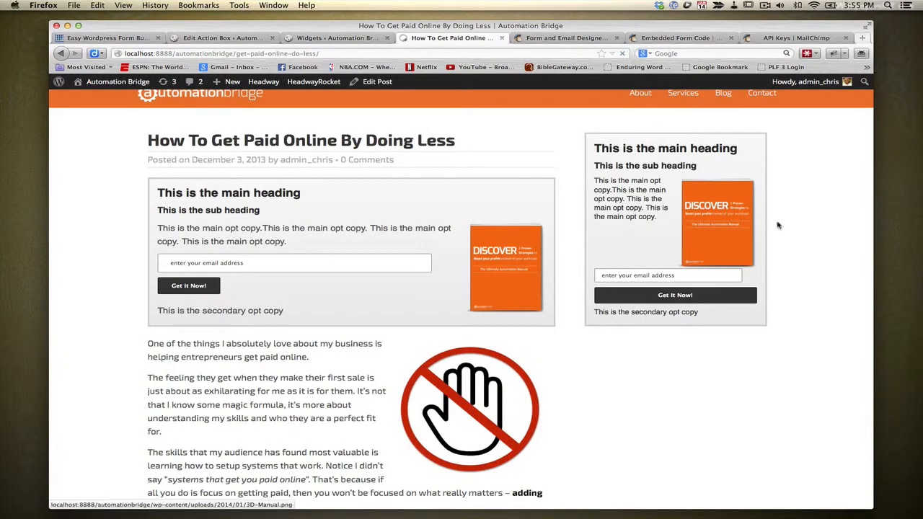
pyautogui.scroll(-3, 802, 234)
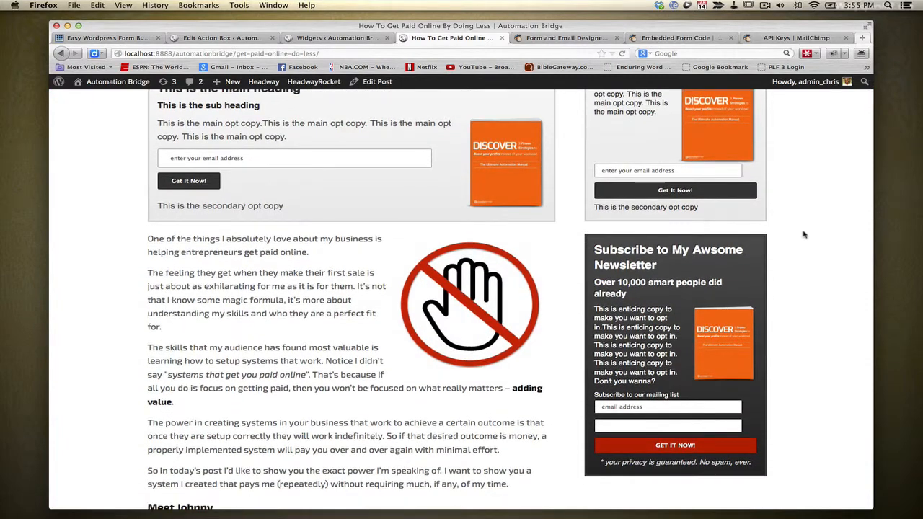
pyautogui.scroll(-1, 805, 238)
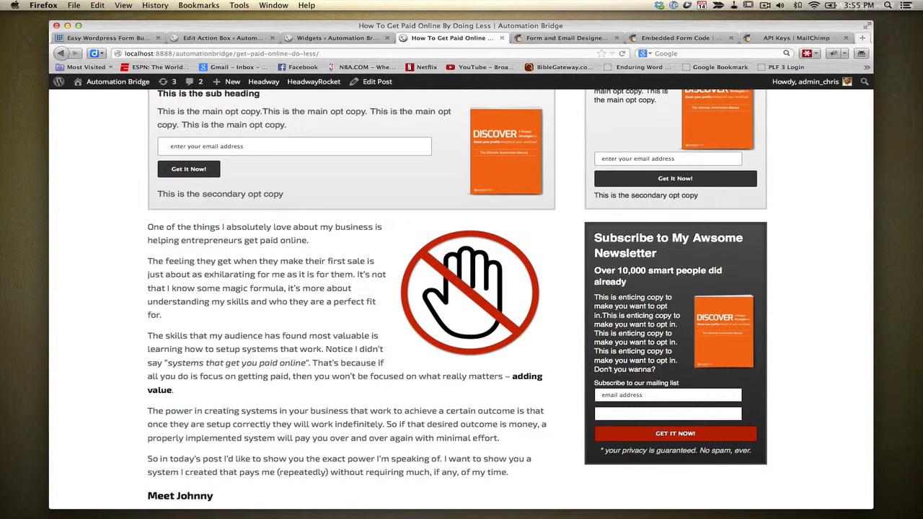
pyautogui.doubleClick(714, 238)
pyautogui.click(664, 258)
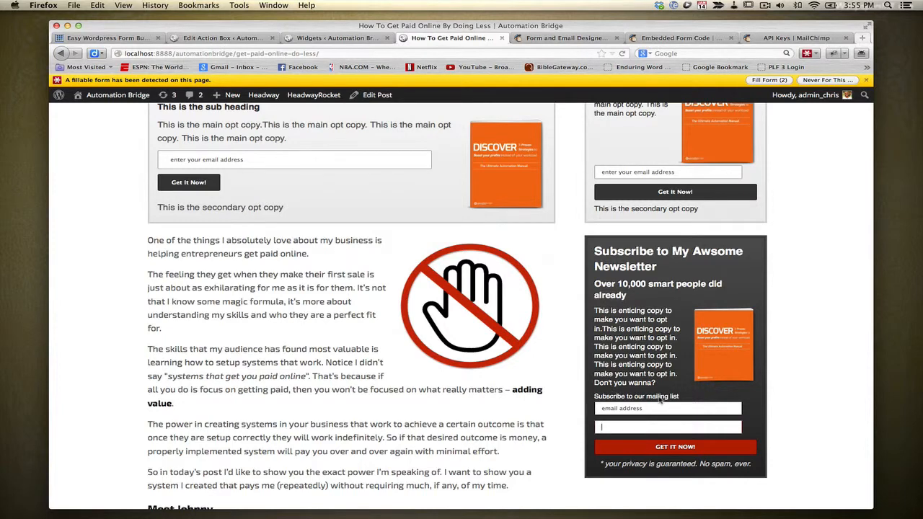
pyautogui.moveTo(688, 399); pyautogui.dragTo(596, 398)
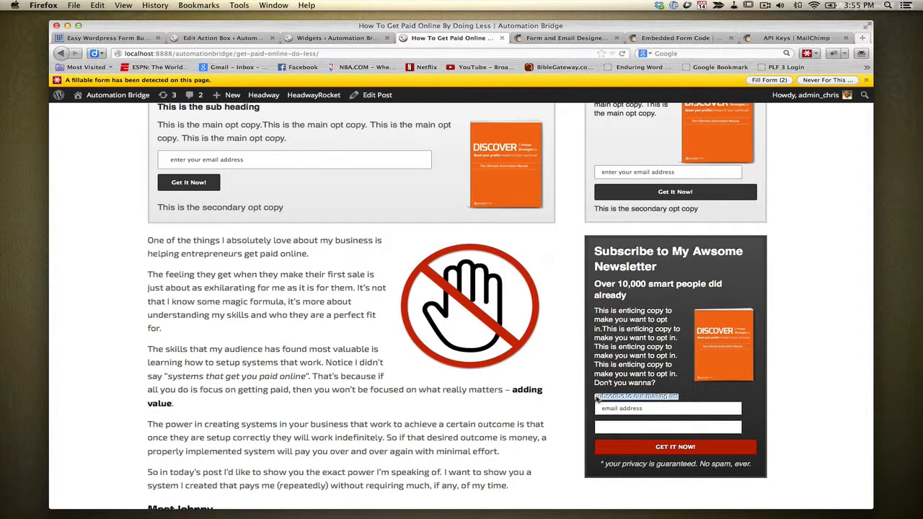
pyautogui.click(686, 398)
pyautogui.click(687, 398)
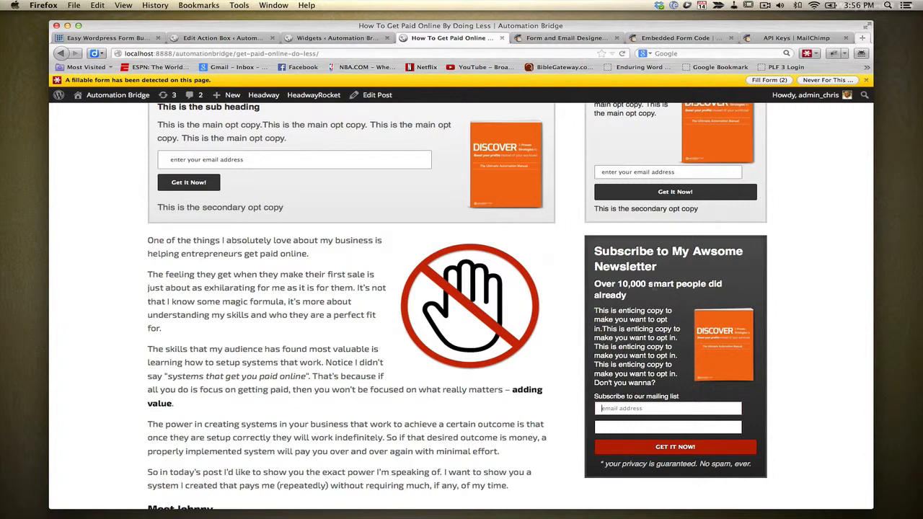
# Step: Return to the action box's Processed Opt In Form Code and delete the mab-field block containing the extra text input
pyautogui.click(242, 40)
pyautogui.scroll(-8, 502, 324)
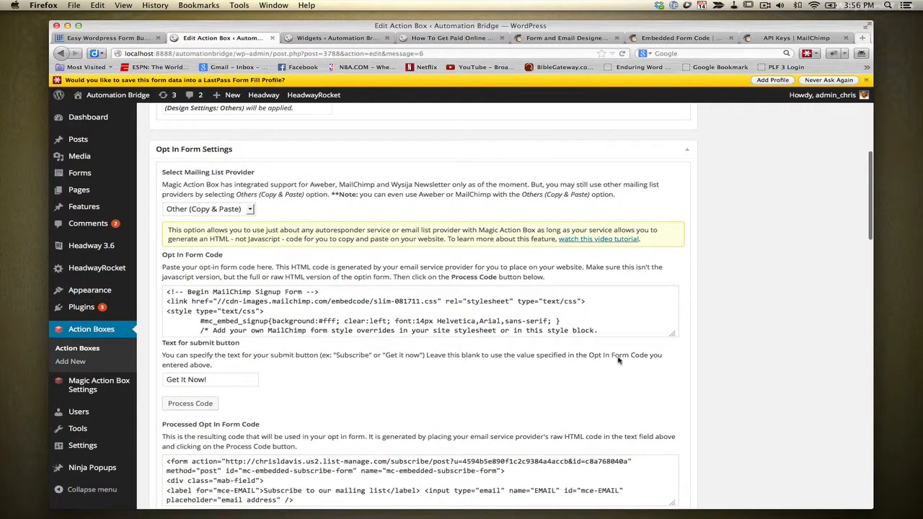
pyautogui.scroll(-4, 618, 360)
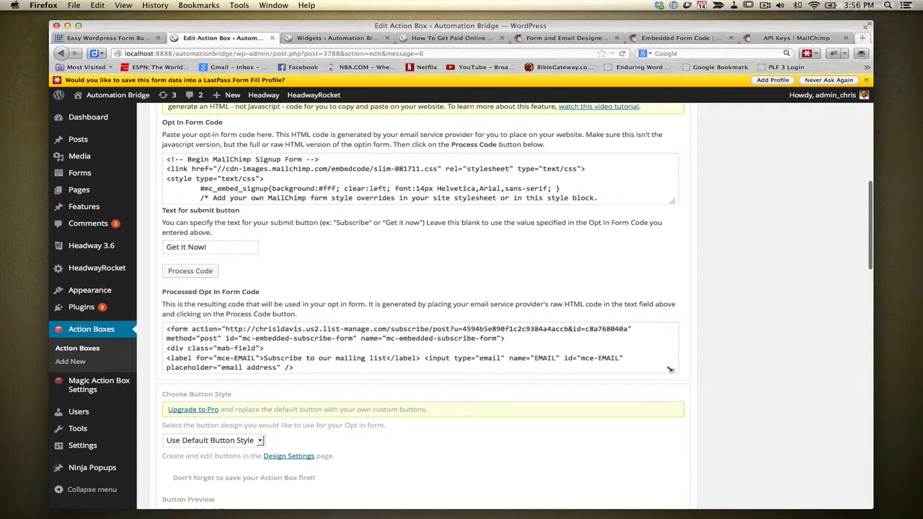
pyautogui.moveTo(671, 370); pyautogui.dragTo(792, 512)
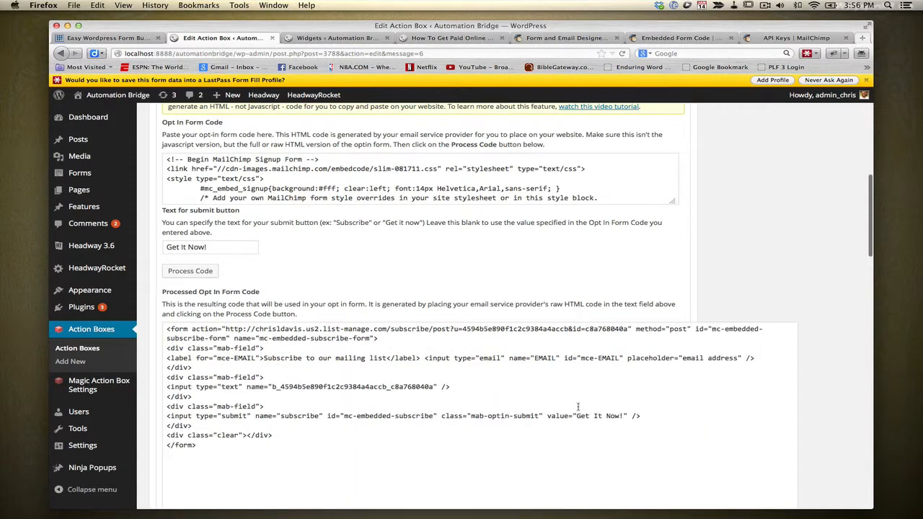
pyautogui.scroll(-1, 578, 406)
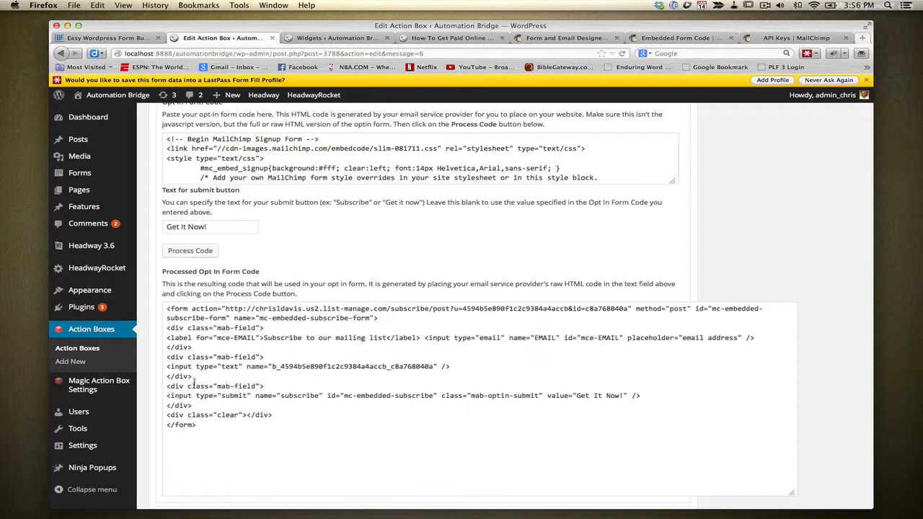
pyautogui.moveTo(193, 377); pyautogui.dragTo(165, 360)
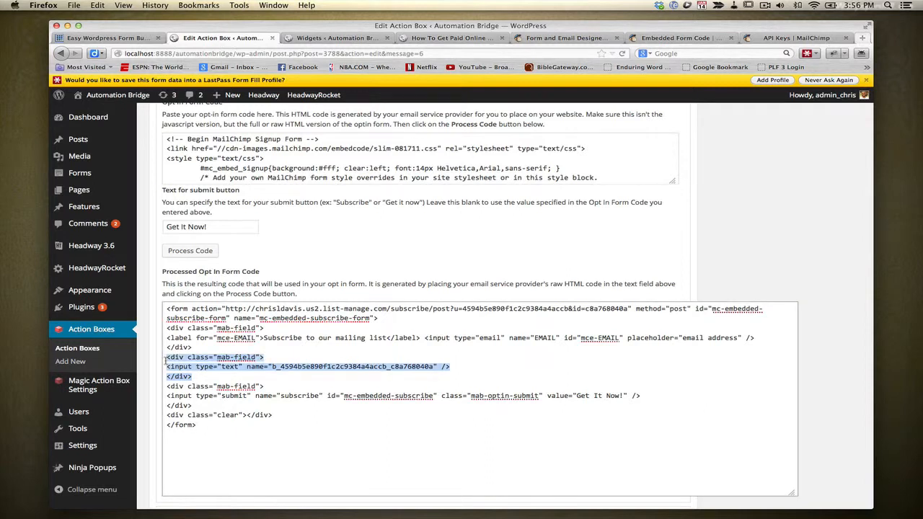
pyautogui.press('BackSpace')
pyautogui.press('BackSpace')
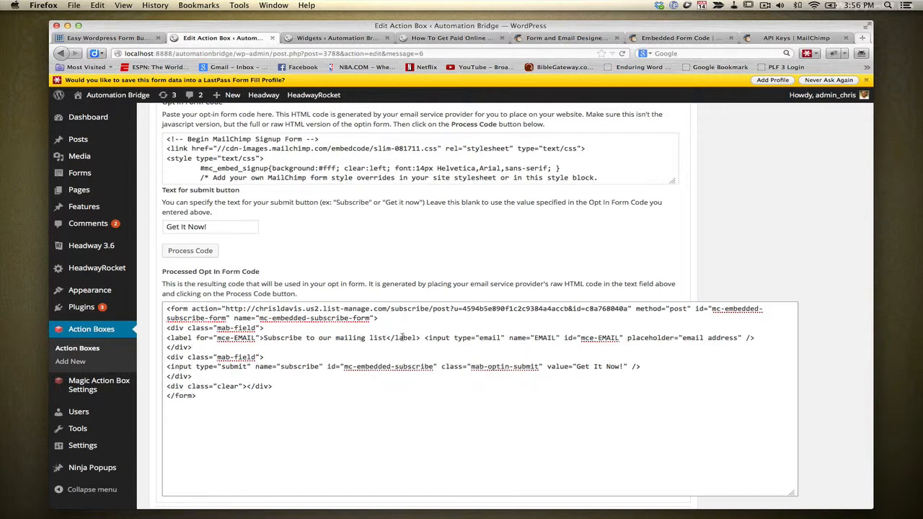
# Step: Remove the "Subscribe to our mailing list" label tag from the processed form code and update the action box
pyautogui.scroll(1, 425, 338)
pyautogui.moveTo(425, 338); pyautogui.dragTo(164, 339)
pyautogui.press('BackSpace')
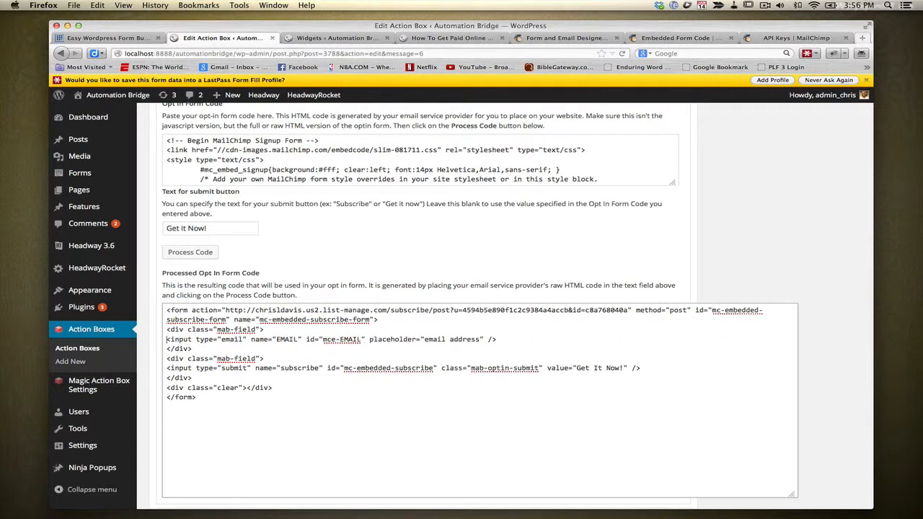
pyautogui.scroll(10, 741, 259)
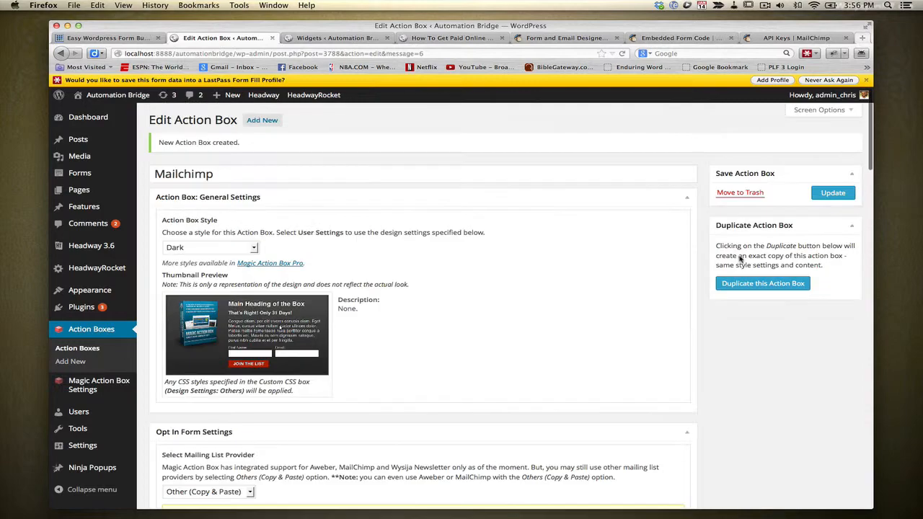
pyautogui.click(831, 193)
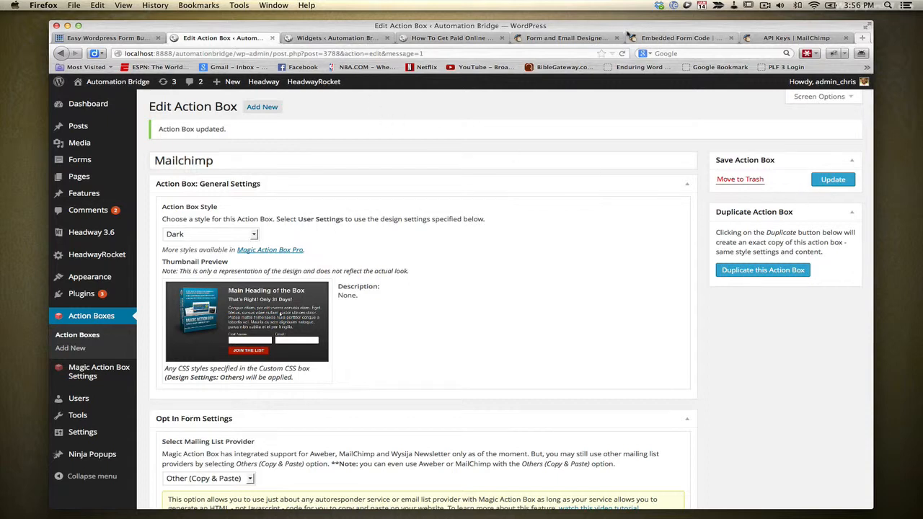
# Step: Reload the blog post and check the newsletter form's fields and layout in its sidebar
pyautogui.click(451, 38)
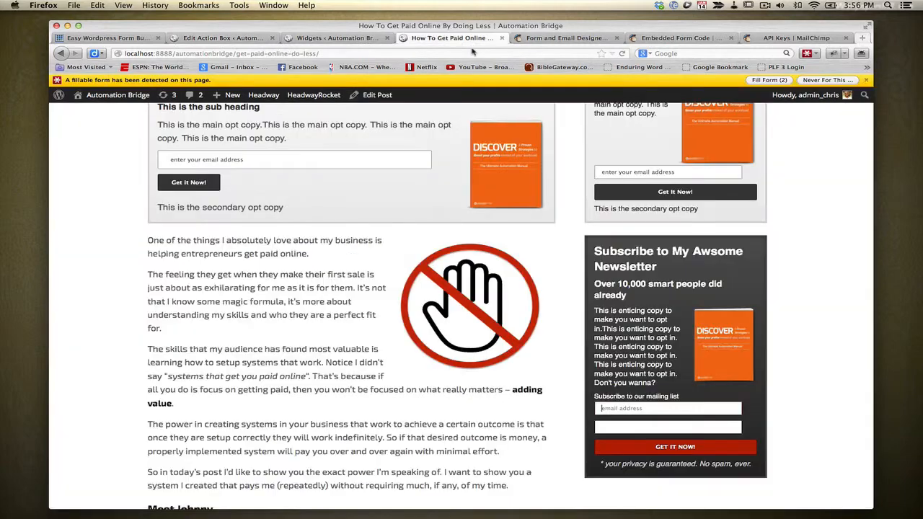
pyautogui.click(621, 53)
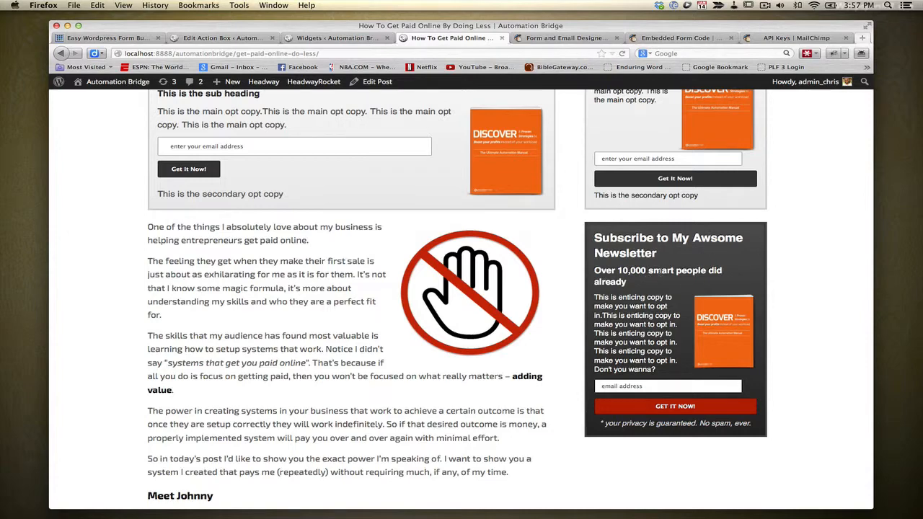
pyautogui.scroll(4, 818, 304)
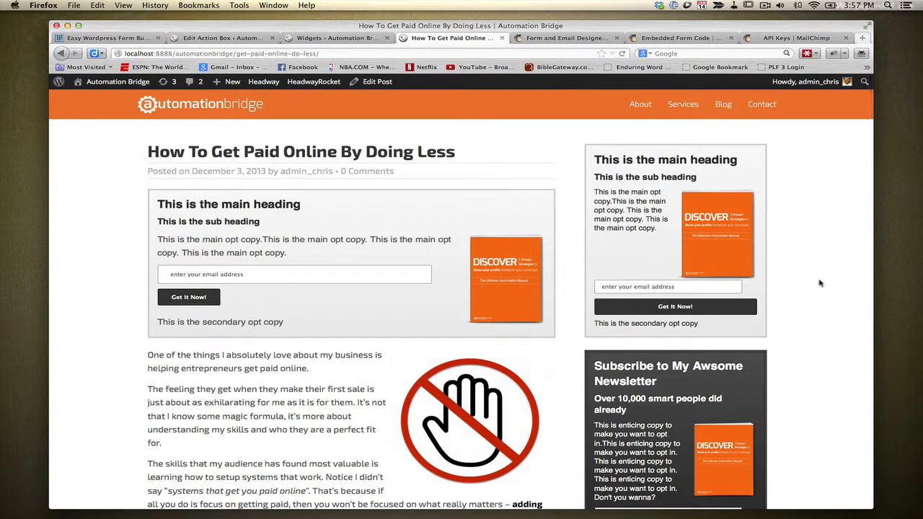
pyautogui.scroll(-3, 645, 202)
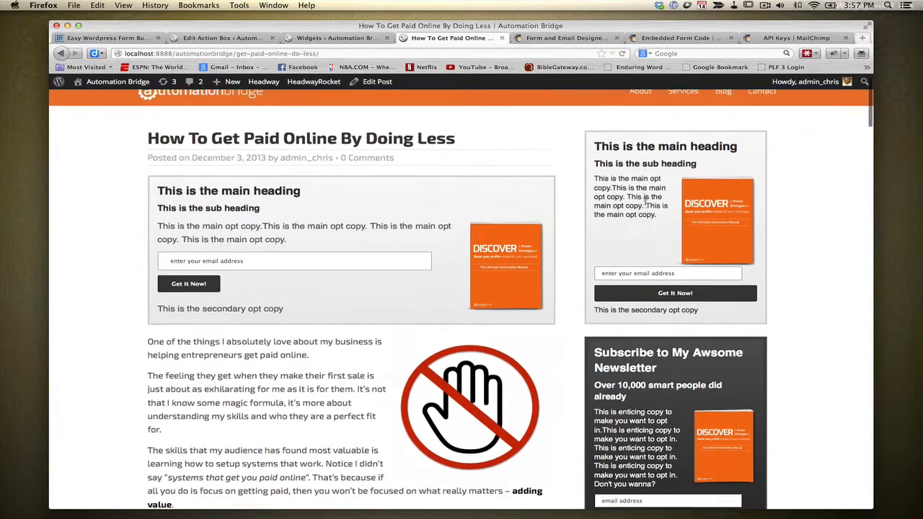